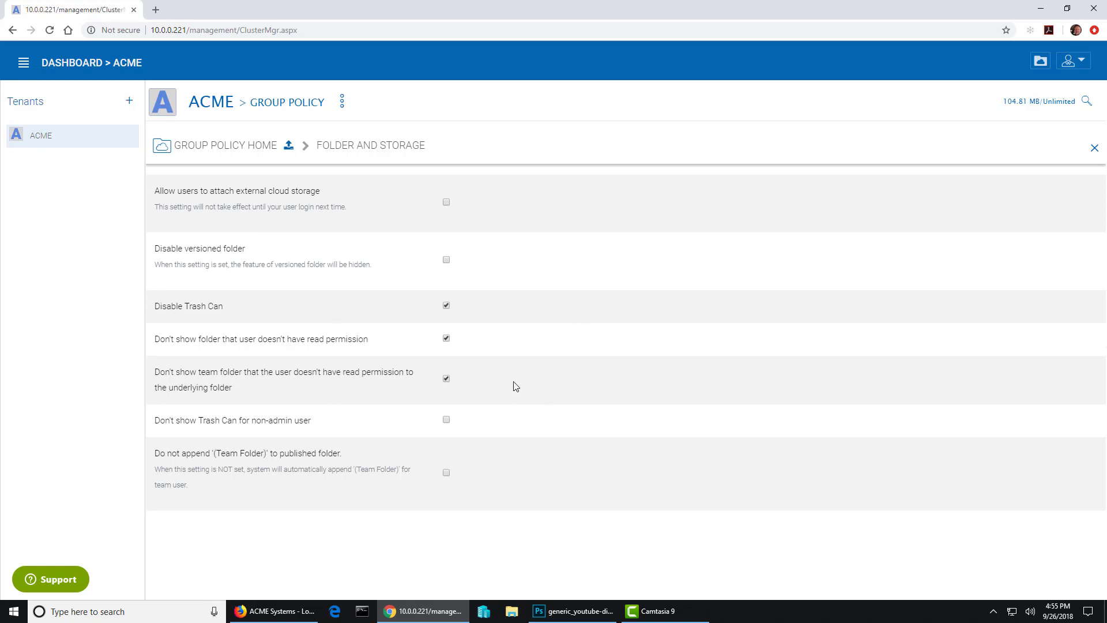
# - Uncheck 'Don't show team folder that the user doesn't have read permission' in ACME's policy and save
pyautogui.click(447, 380)
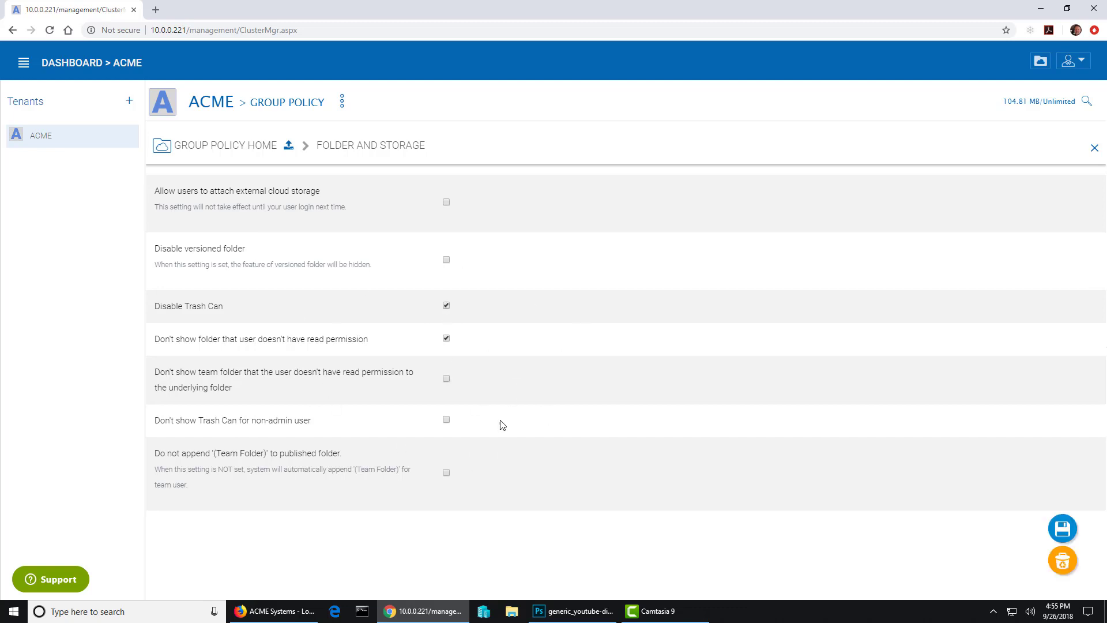
pyautogui.click(1062, 529)
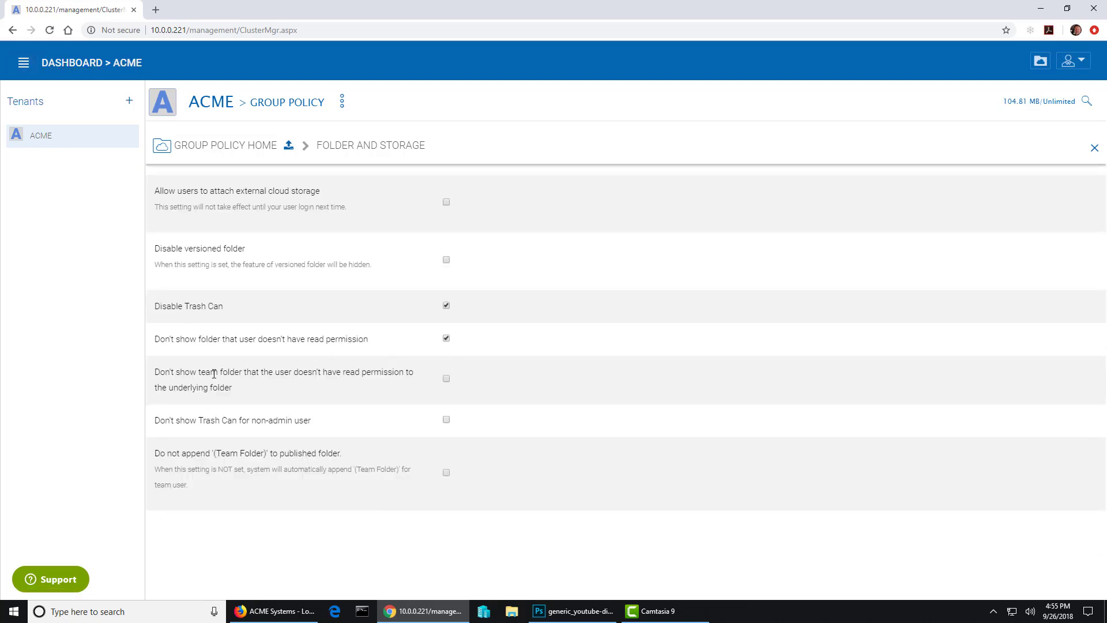
# - Open the Default Group Policy's Folder and Storage settings from the dashboard
pyautogui.click(86, 68)
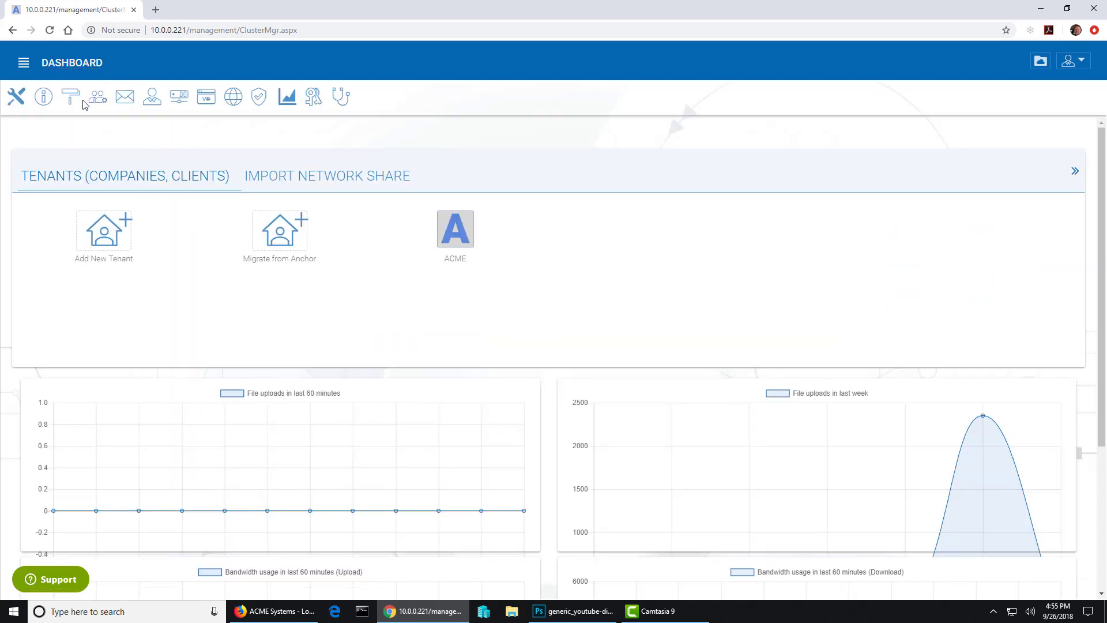
pyautogui.click(98, 107)
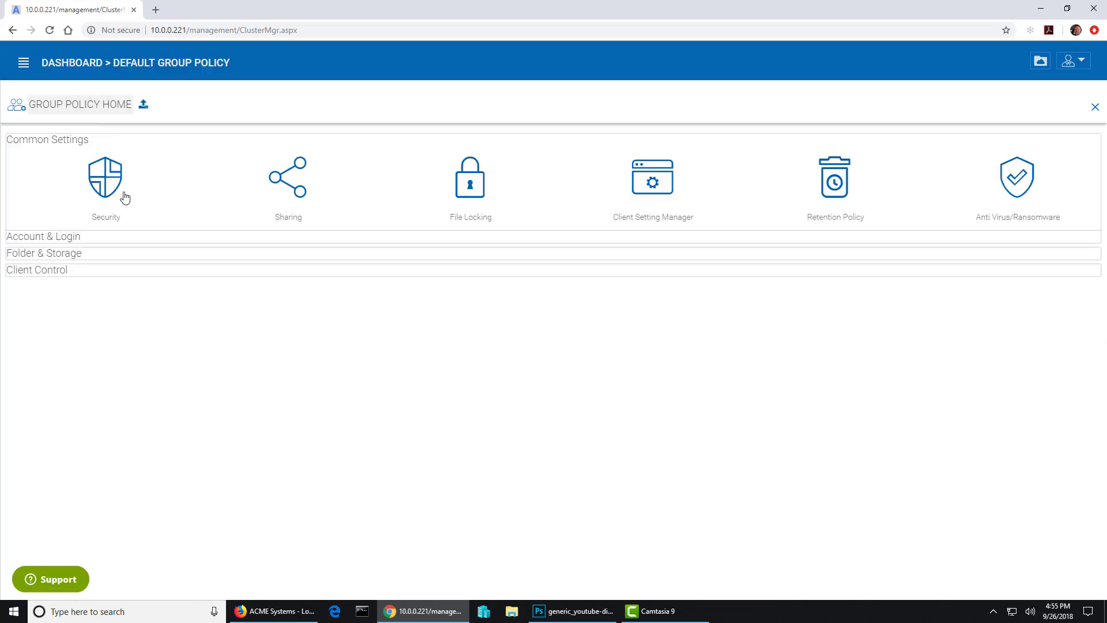
pyautogui.click(75, 256)
pyautogui.click(279, 304)
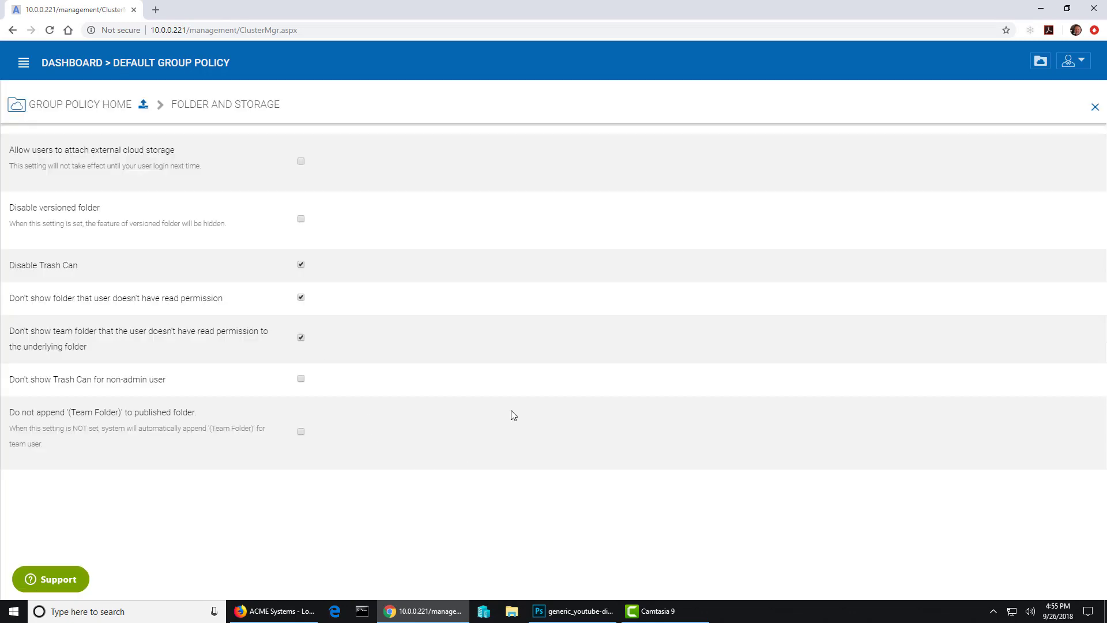
# - Toggle the hide-unreadable-team-folders option off and on, saving each time, leaving it checked
pyautogui.click(301, 339)
pyautogui.click(1058, 532)
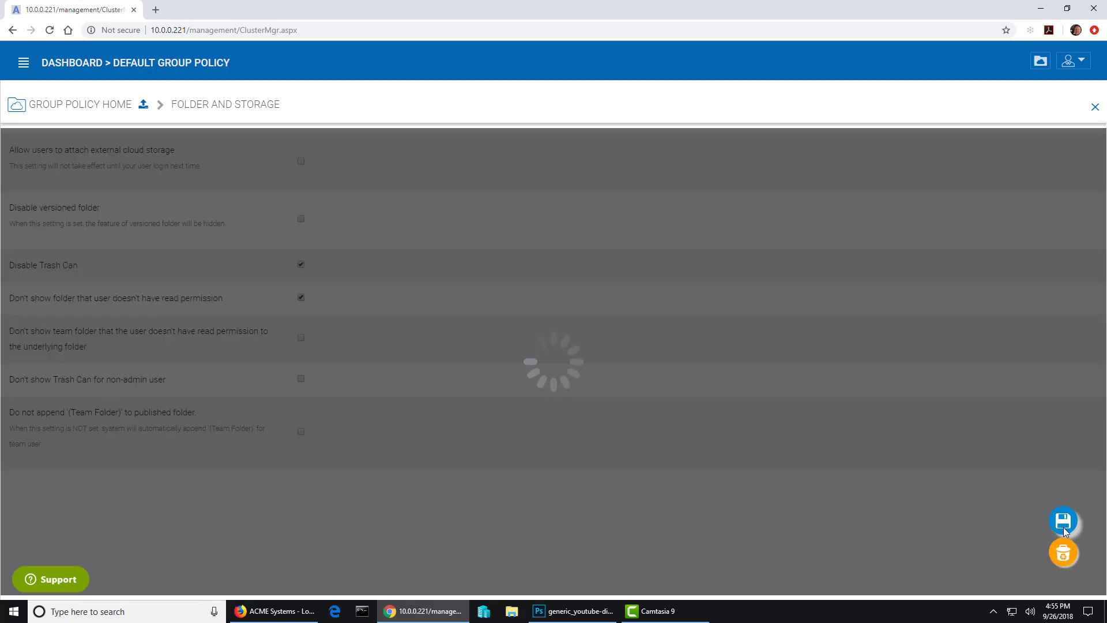
pyautogui.click(301, 338)
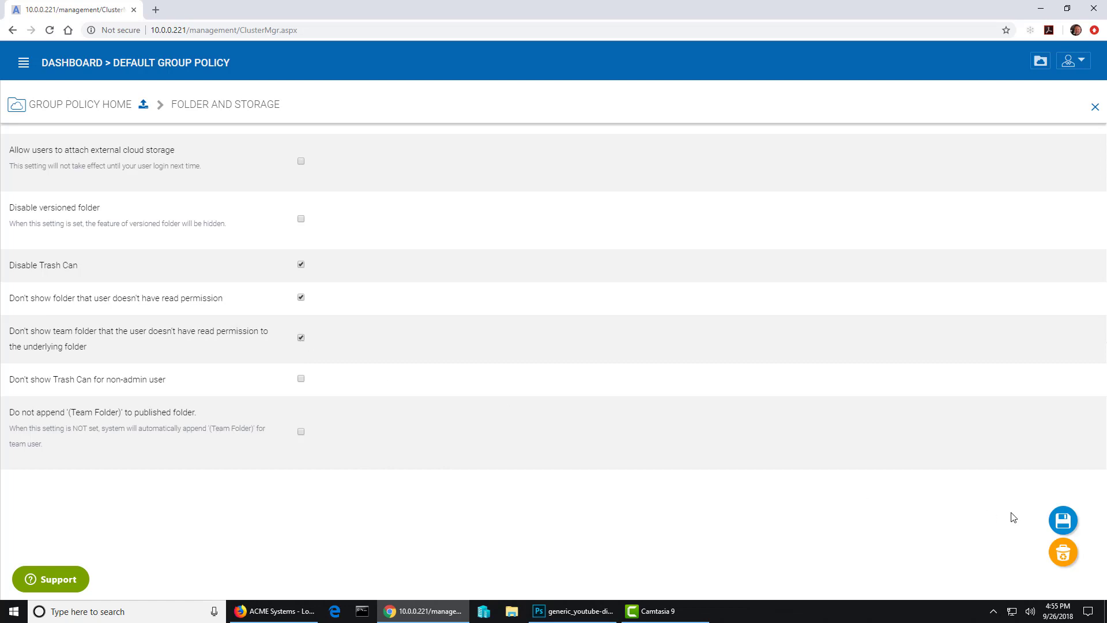
pyautogui.click(1064, 522)
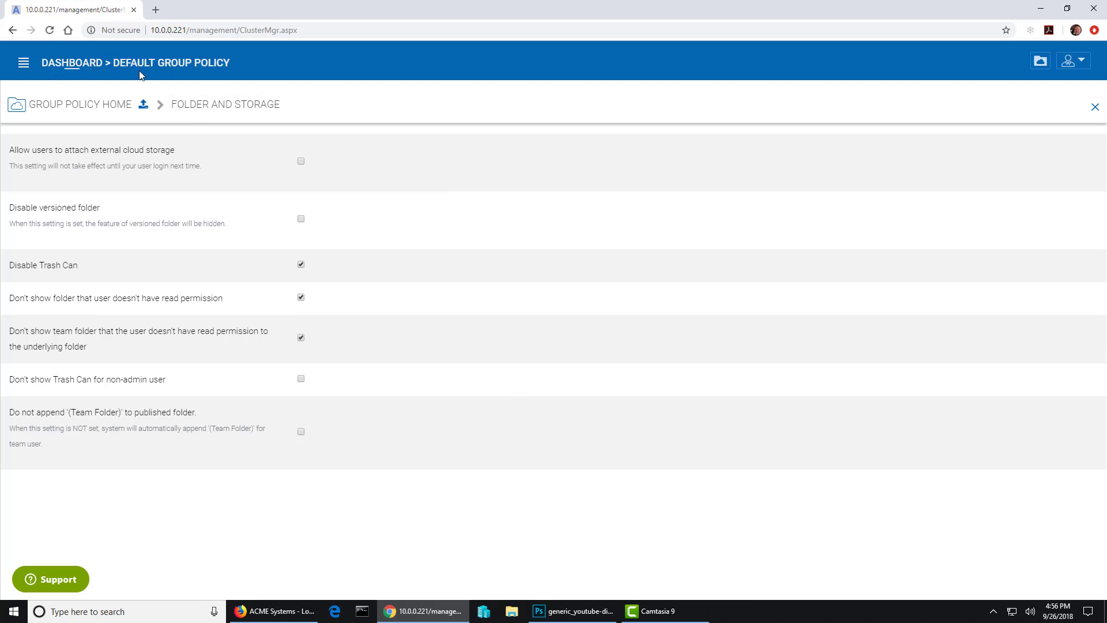
# - Show User 1's groups in the ACME tenant: All Users, Domain Users, [Proxied Group]Domain Users, All Ad Users
pyautogui.click(92, 64)
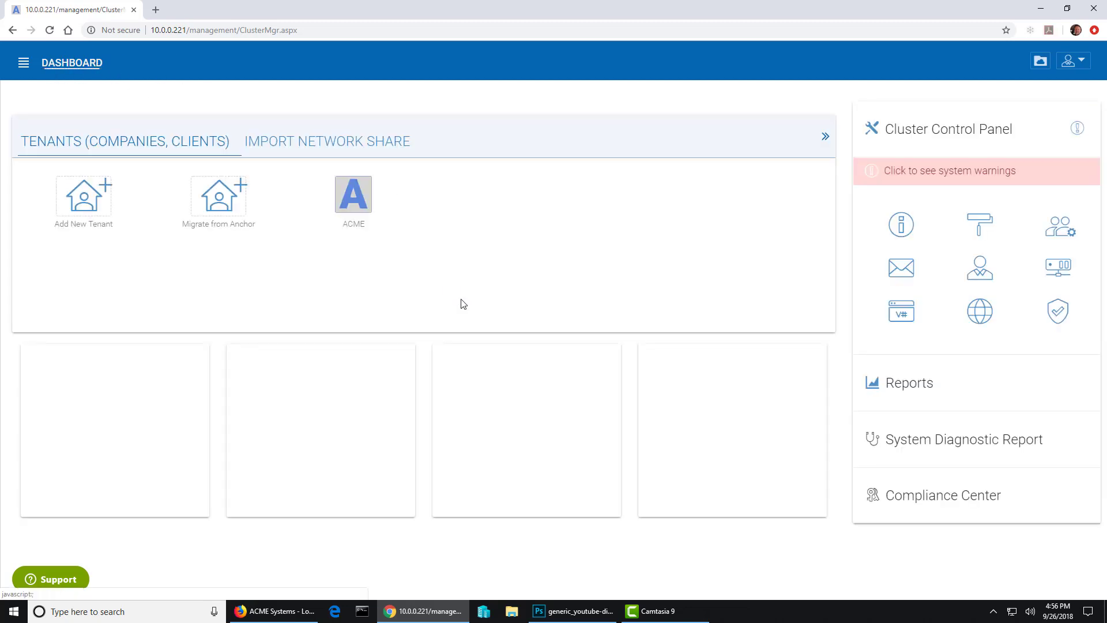
pyautogui.click(454, 230)
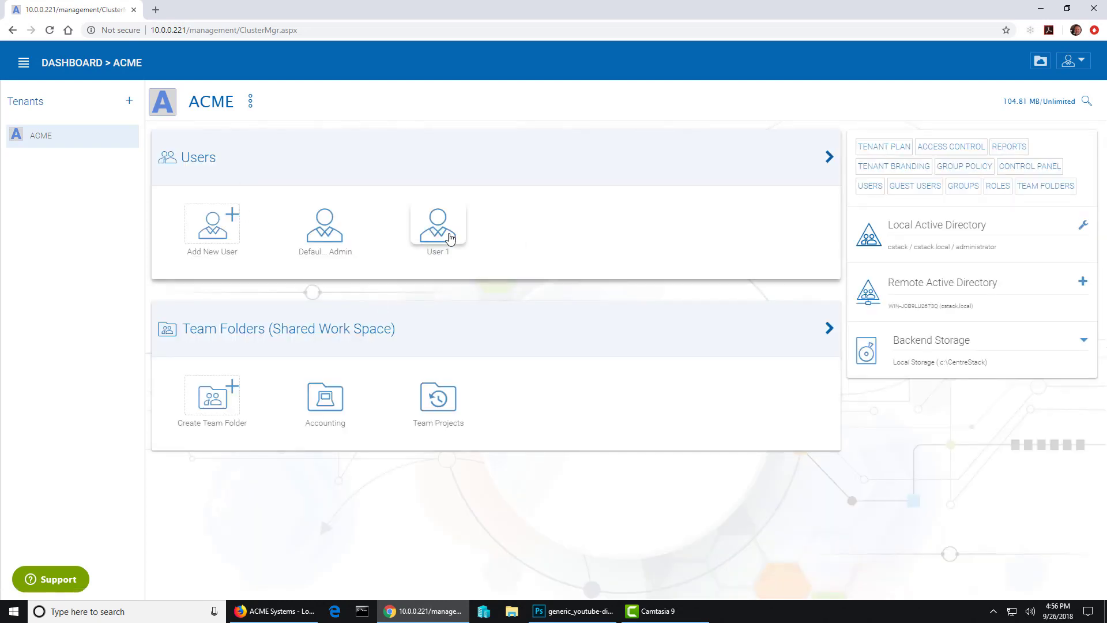
pyautogui.click(445, 238)
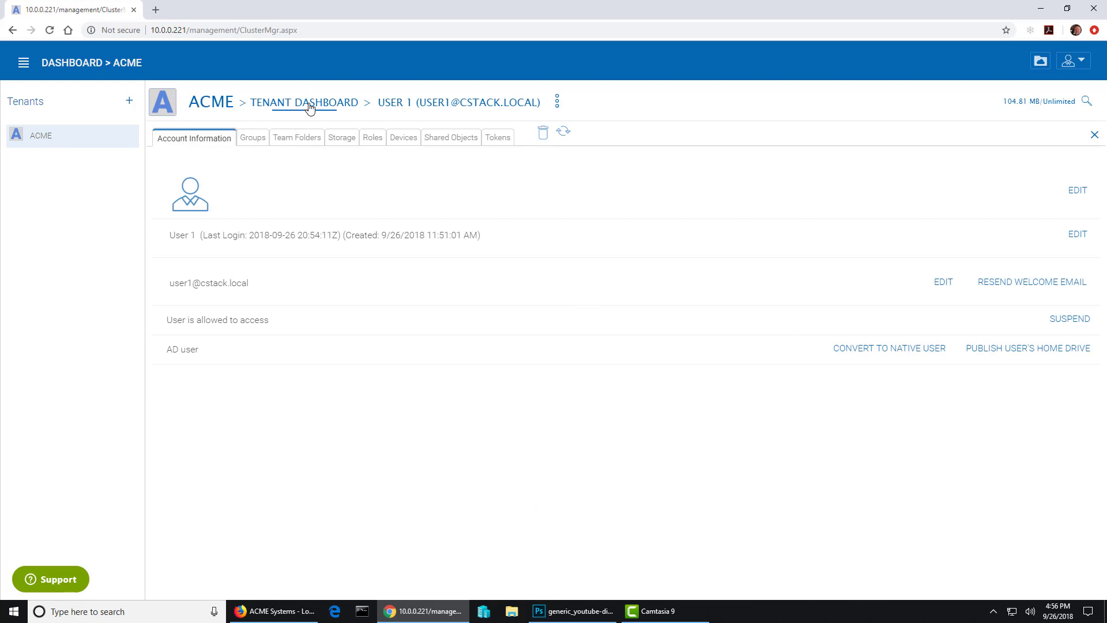
pyautogui.click(254, 139)
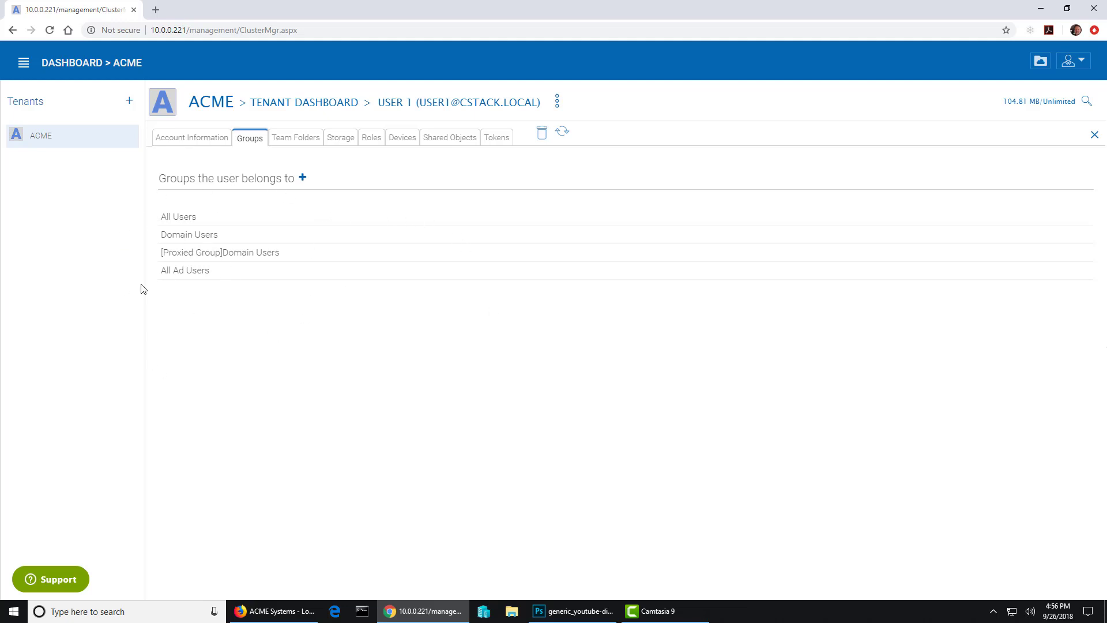
pyautogui.click(295, 139)
pyautogui.click(245, 139)
# - Open the Editors group in the tenant's Group Manager to review its members
pyautogui.click(554, 104)
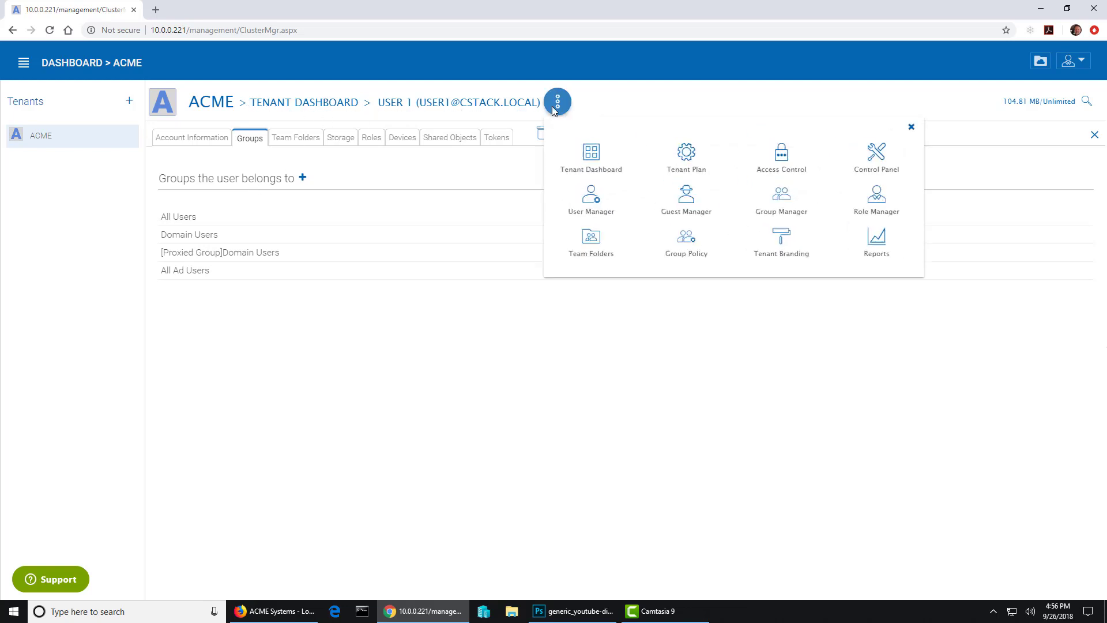
pyautogui.click(787, 203)
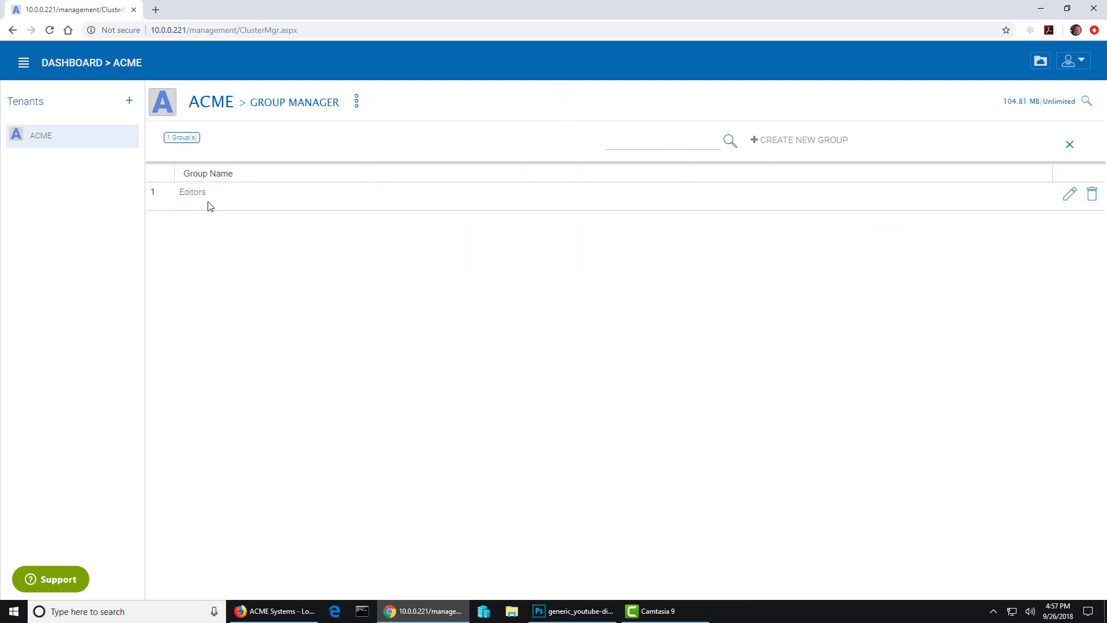
pyautogui.click(1069, 196)
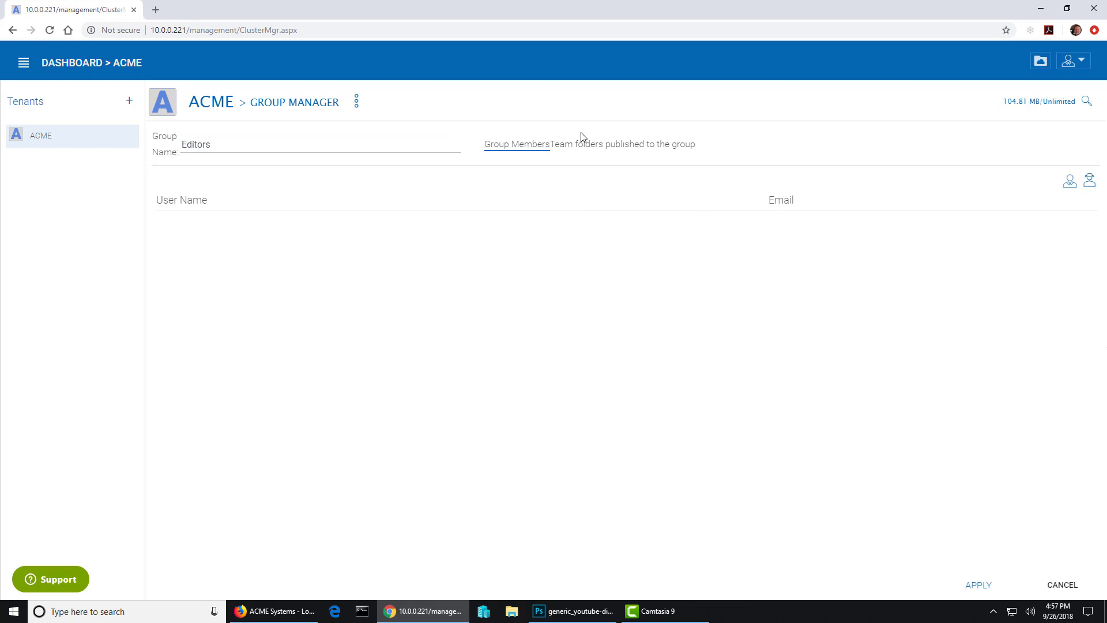
# - Check the Manage no GPolicy role's assigned users and groups in Role Manager, then cancel
pyautogui.click(357, 102)
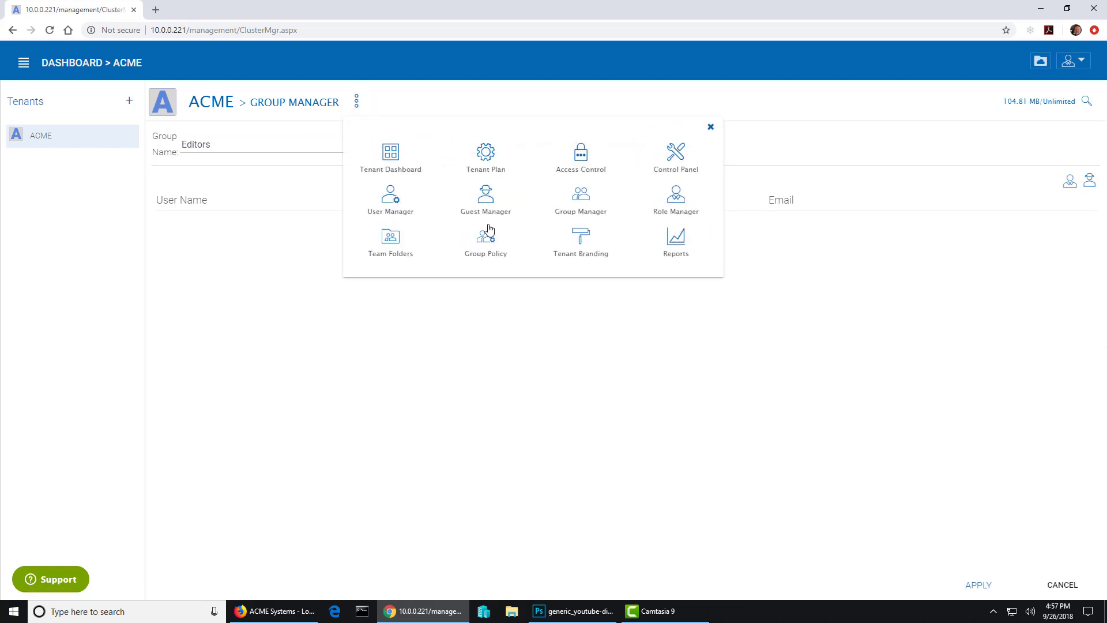
pyautogui.click(670, 229)
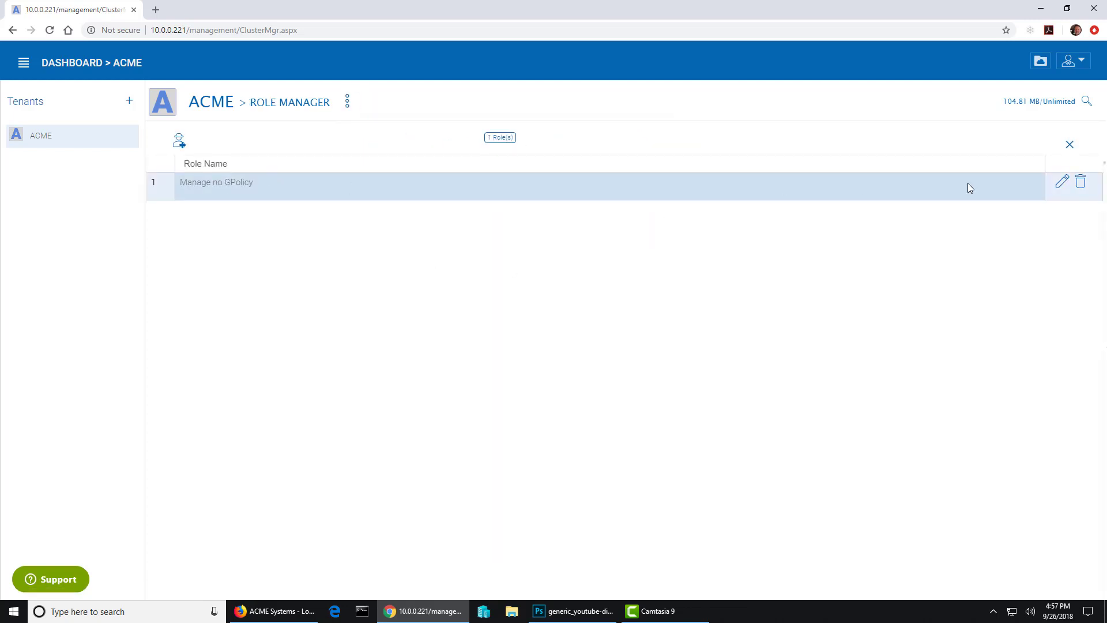
pyautogui.click(1064, 184)
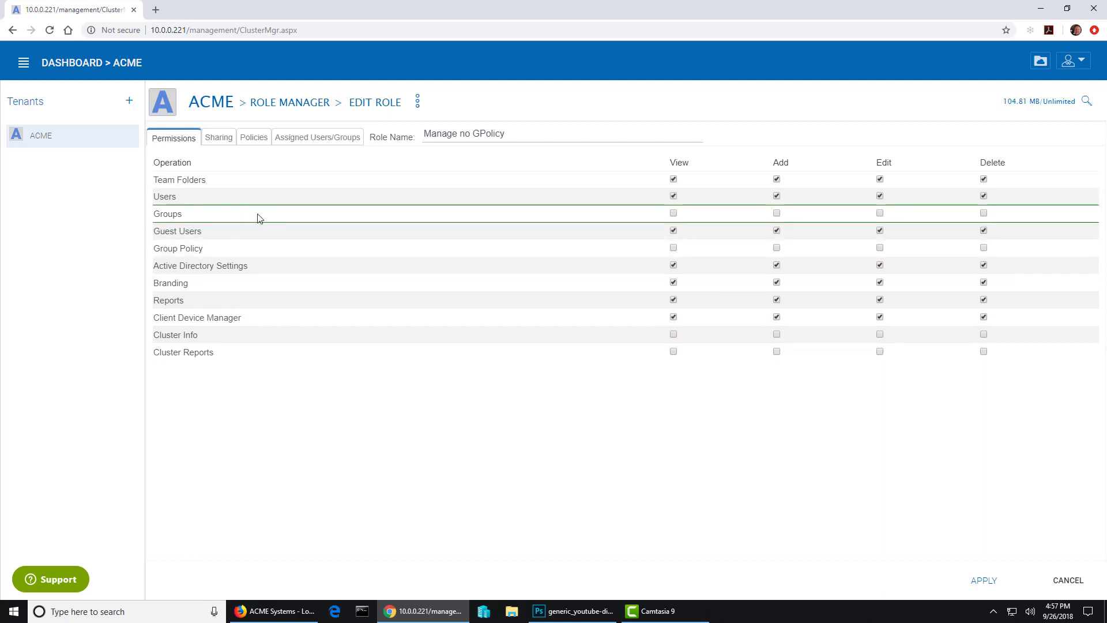
pyautogui.click(318, 138)
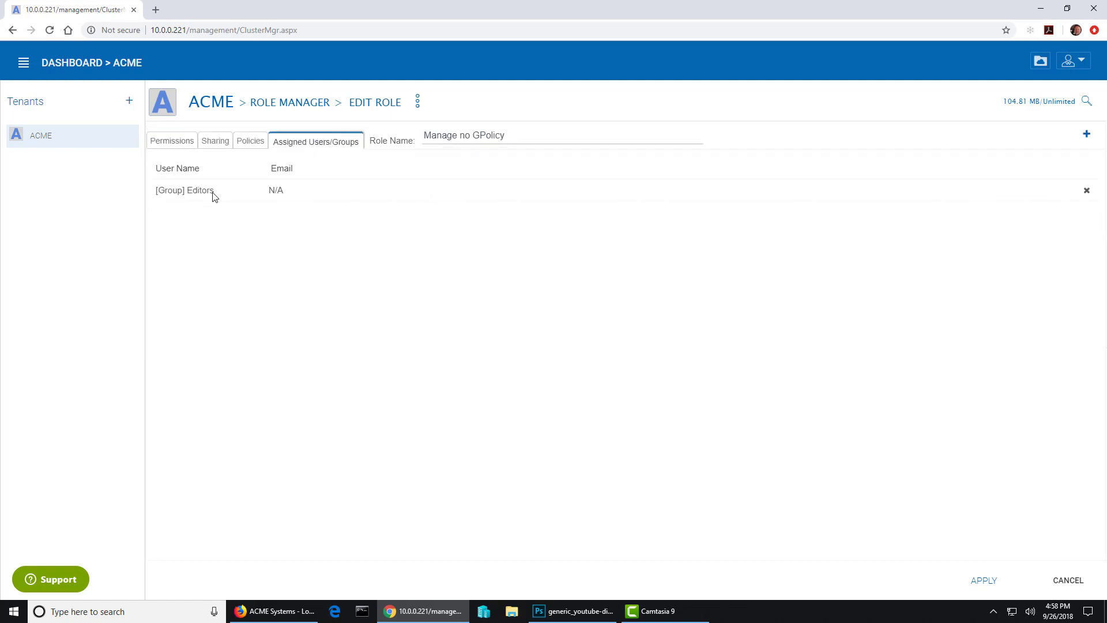
pyautogui.click(1067, 580)
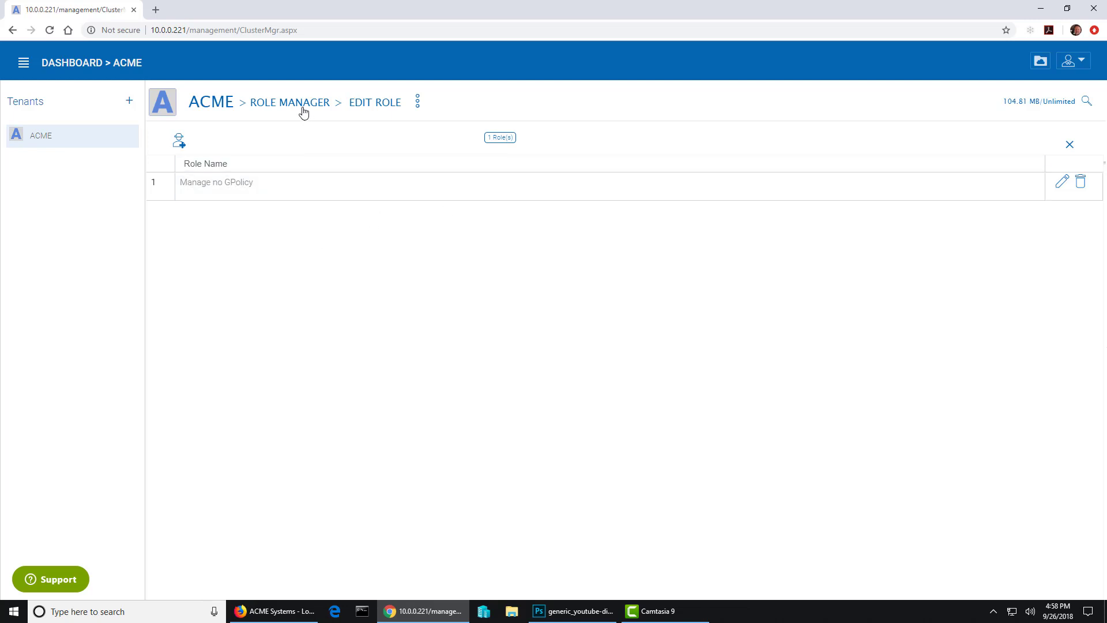
# - Show the test user's group memberships in the ACME tenant
pyautogui.click(201, 115)
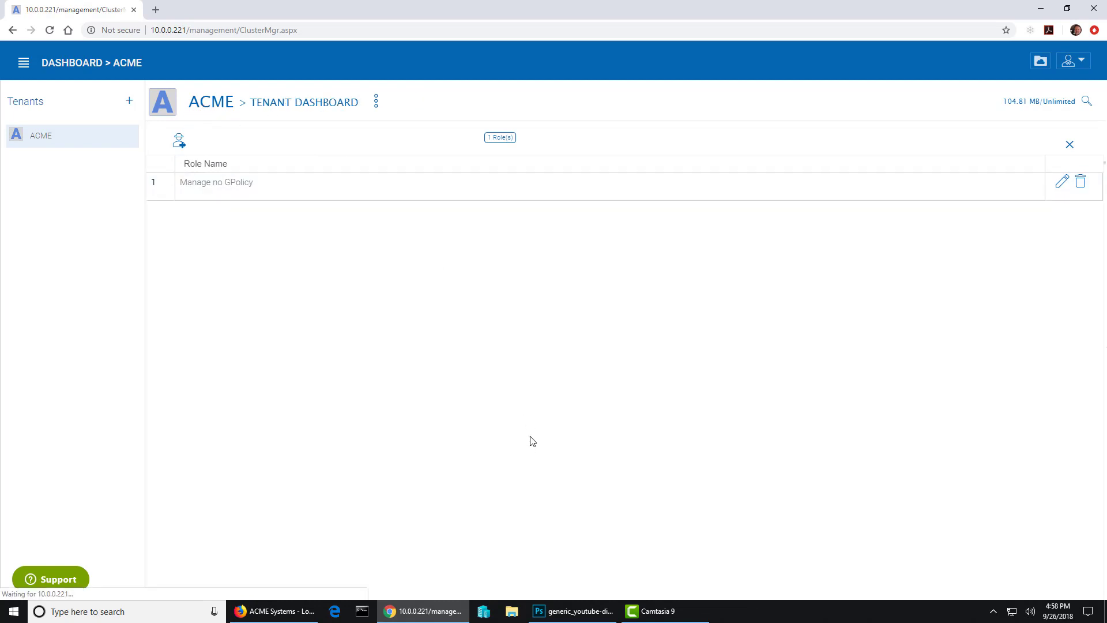
pyautogui.click(438, 228)
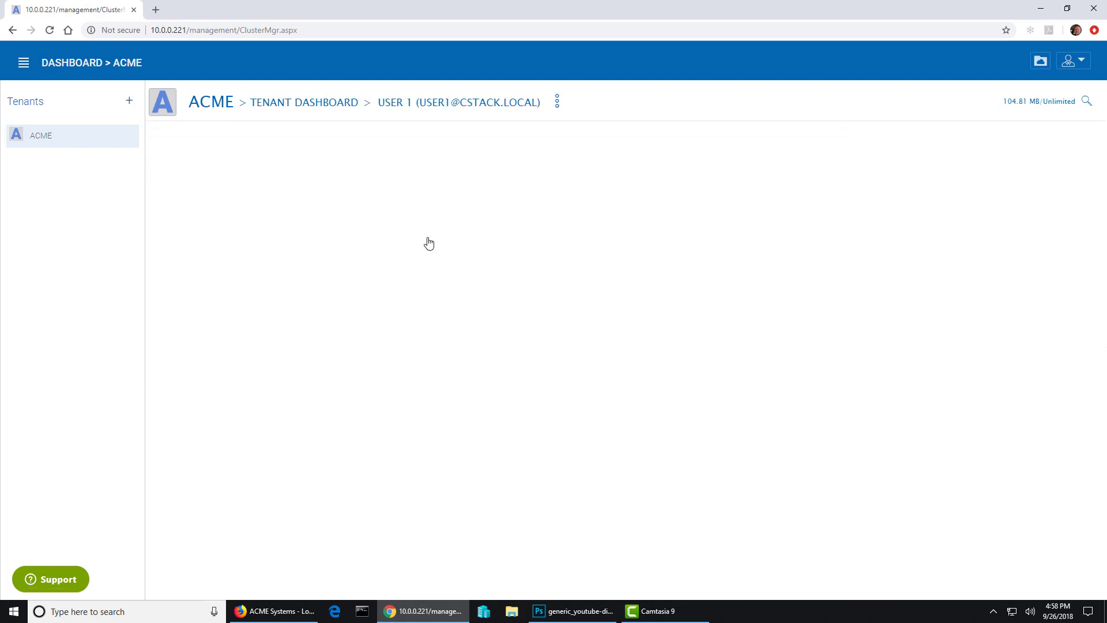
pyautogui.click(257, 145)
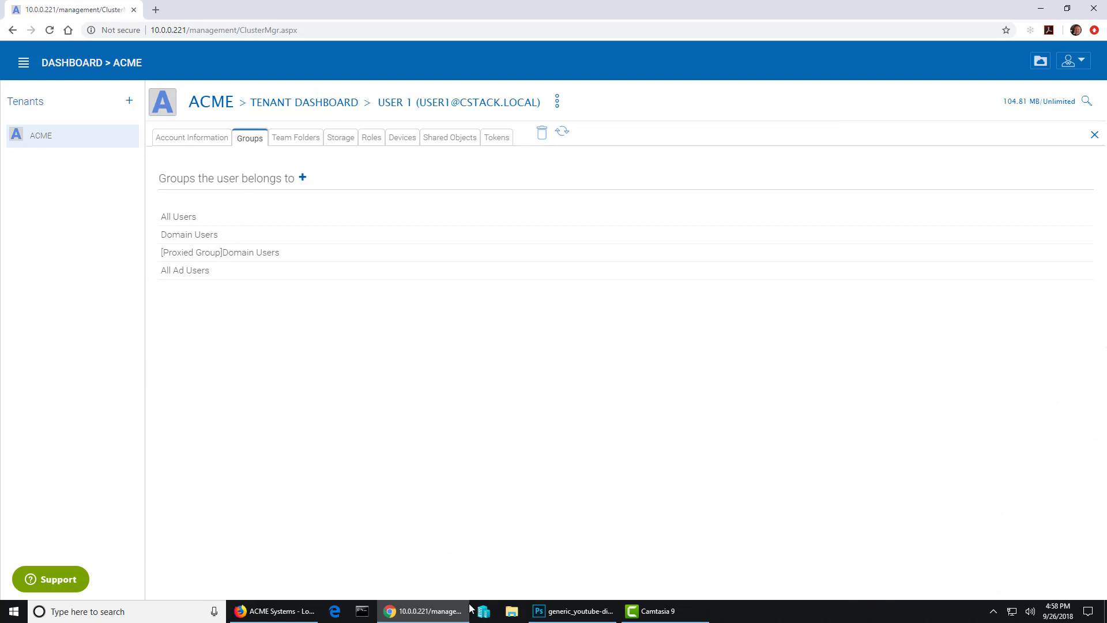
# - Sign in to the ACME Systems portal in Firefox with the test user's username and password
pyautogui.click(266, 618)
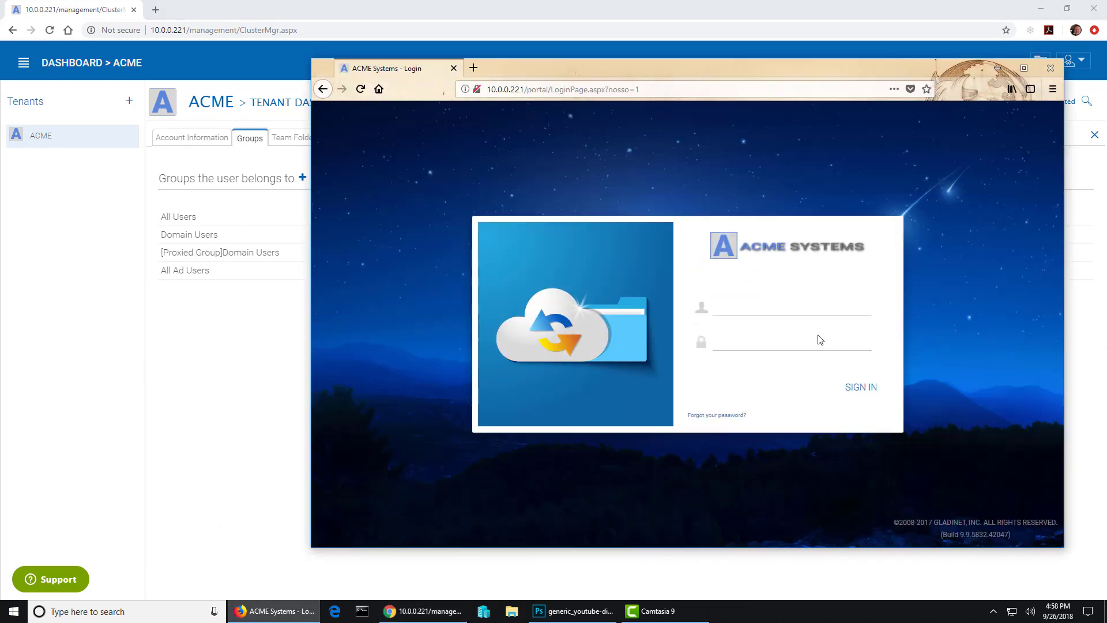
pyautogui.click(773, 304)
pyautogui.write('user1')
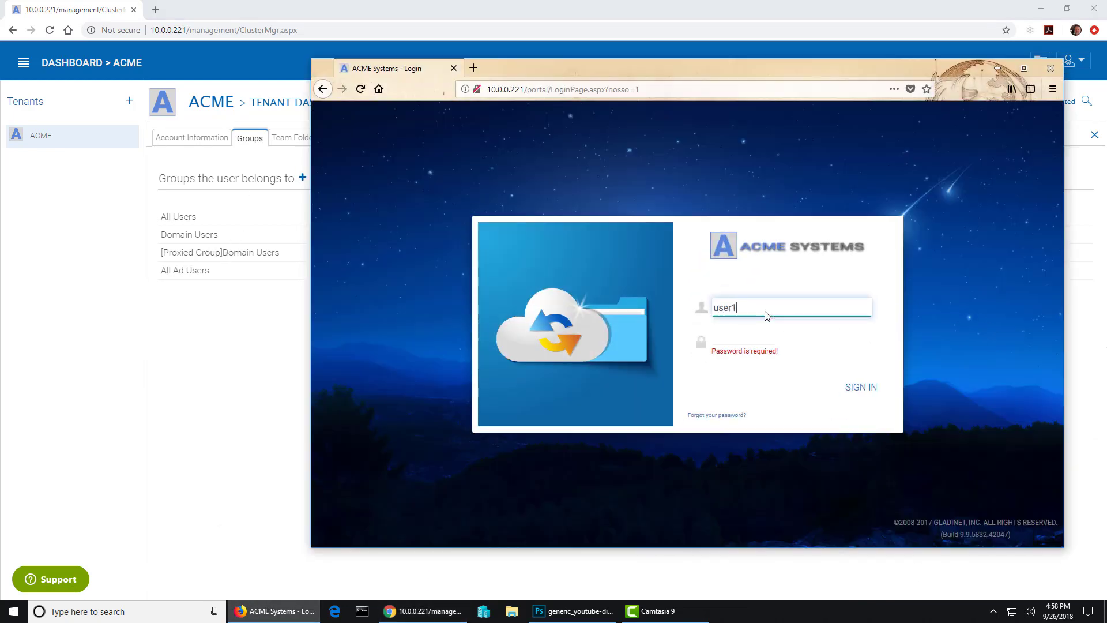
pyautogui.press('Tab')
pyautogui.write('*')
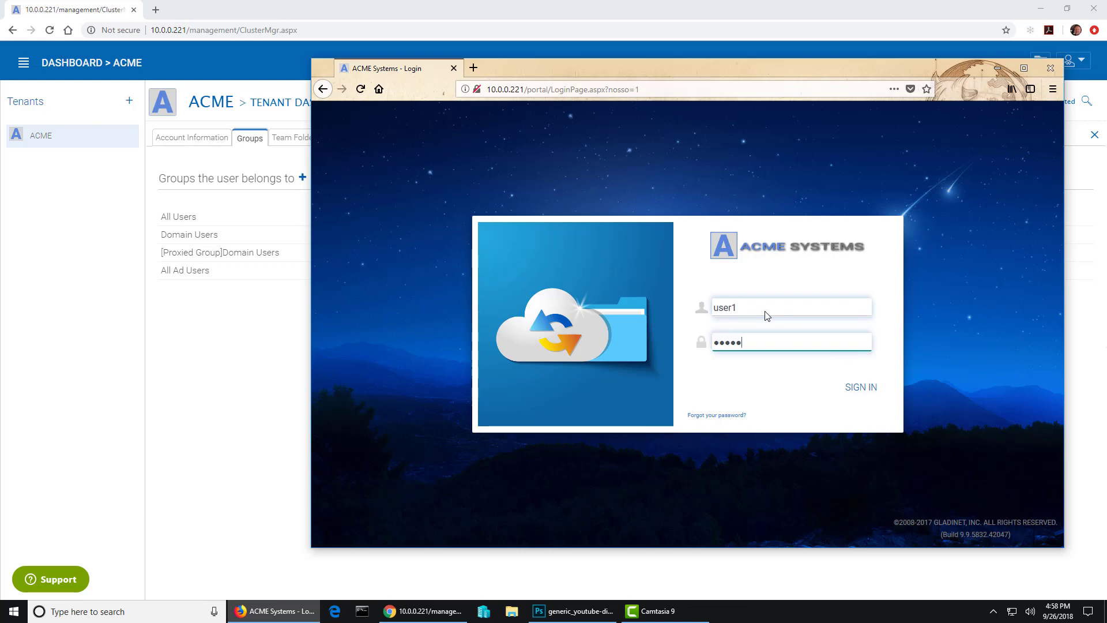
pyautogui.press('Return')
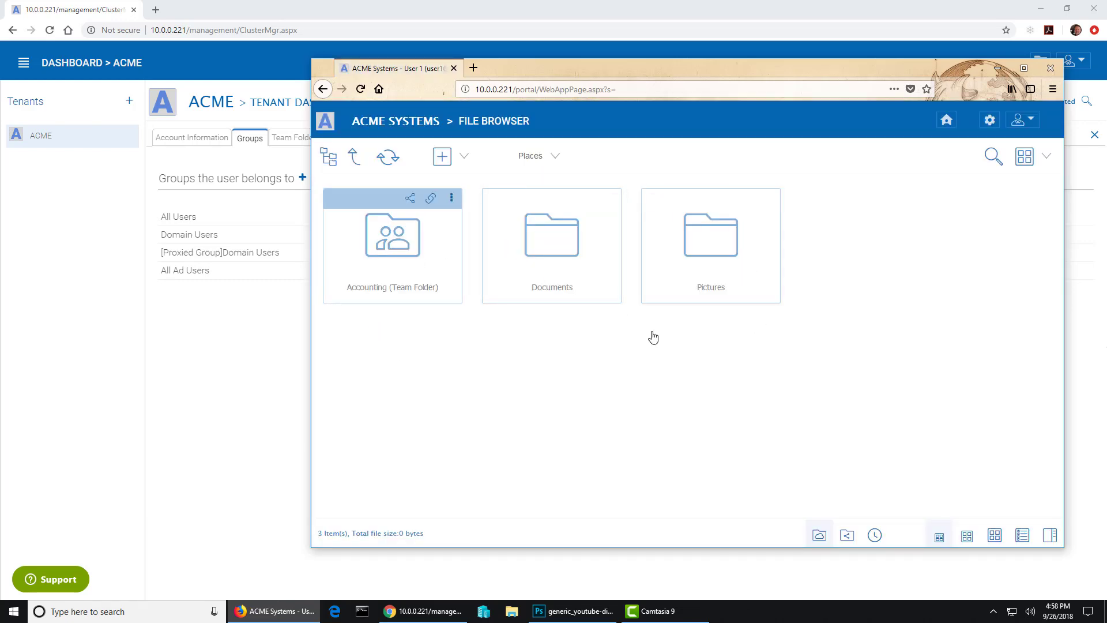
# - Look through the portal's settings and side menu, then log out and return to Chrome
pyautogui.click(990, 121)
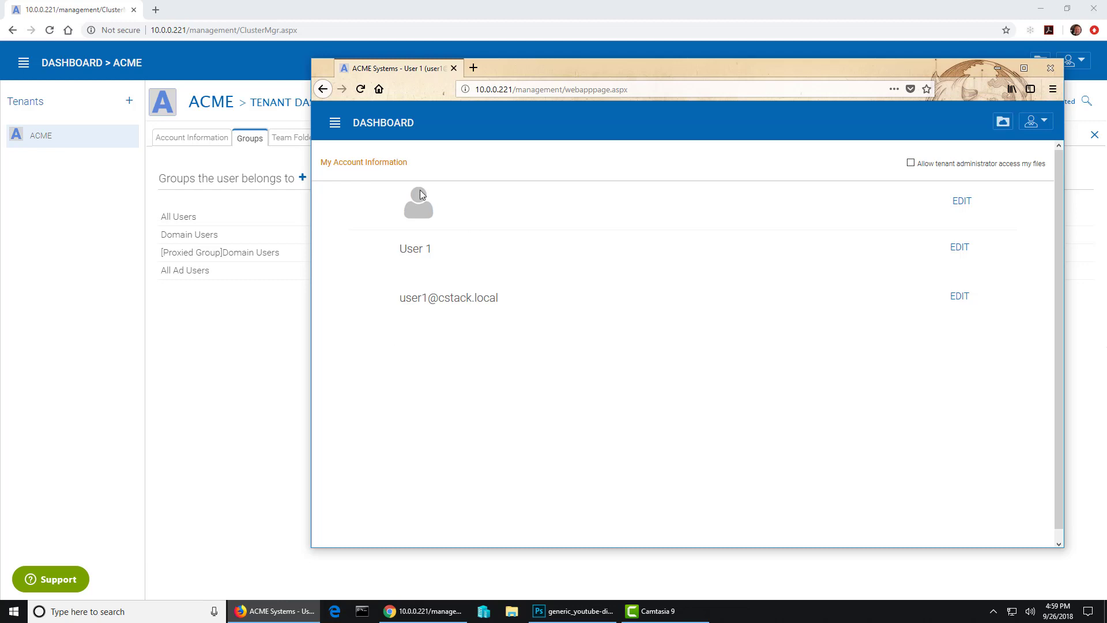
pyautogui.click(335, 124)
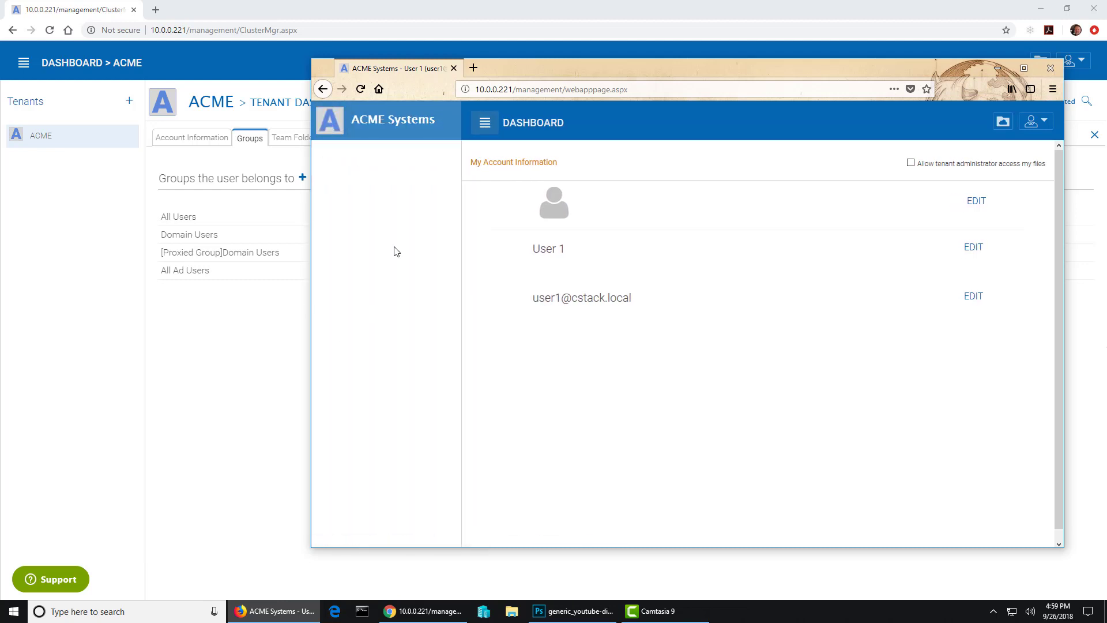
pyautogui.click(485, 122)
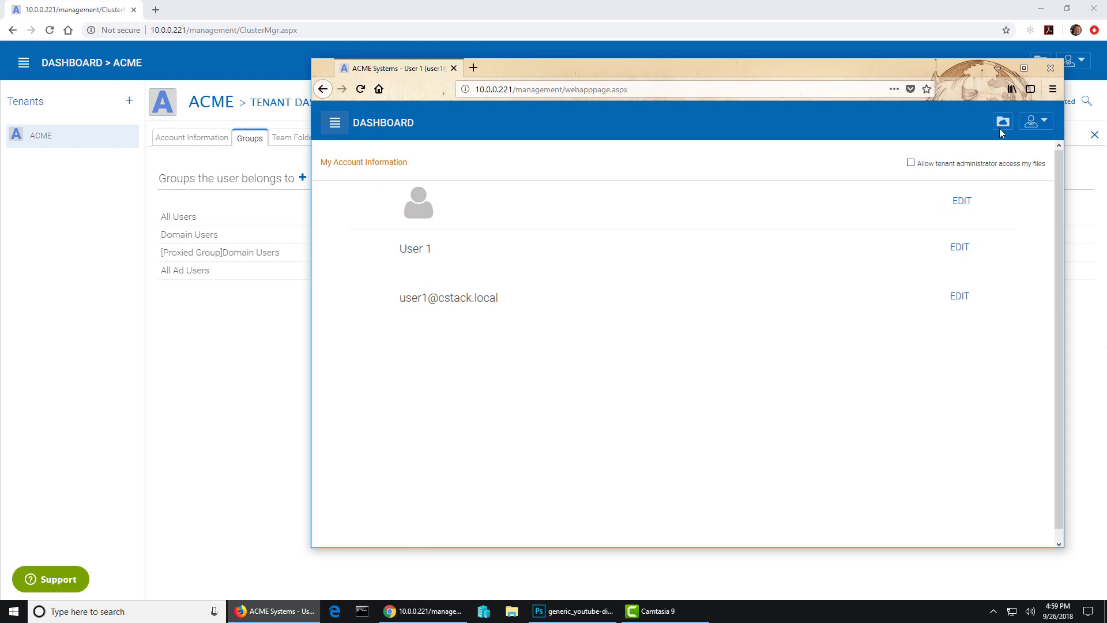
pyautogui.click(1035, 121)
pyautogui.click(990, 275)
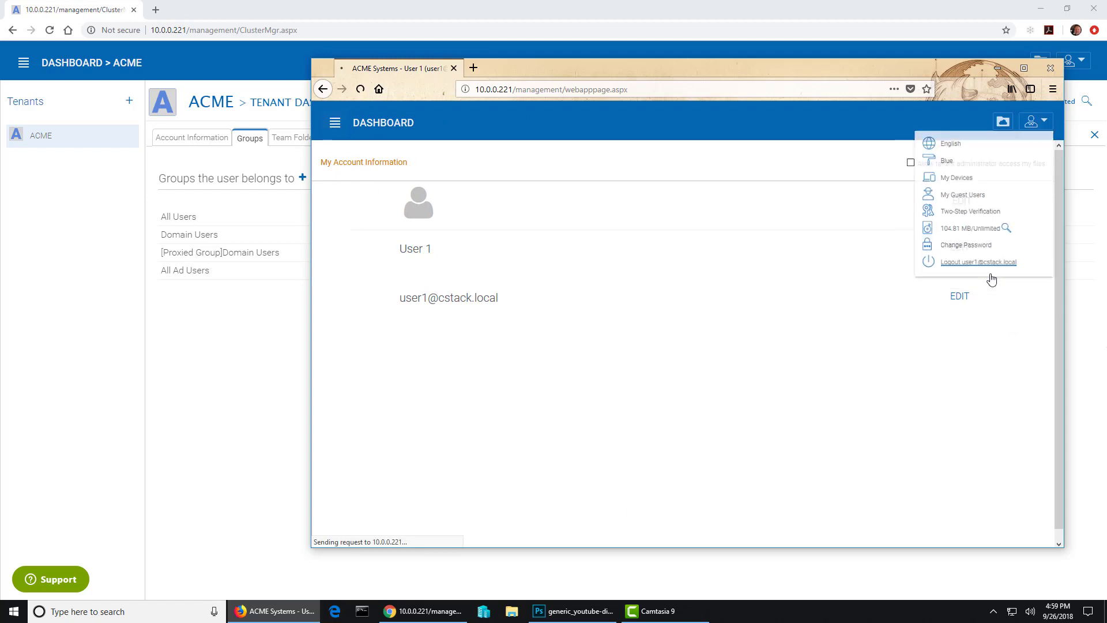
pyautogui.click(210, 327)
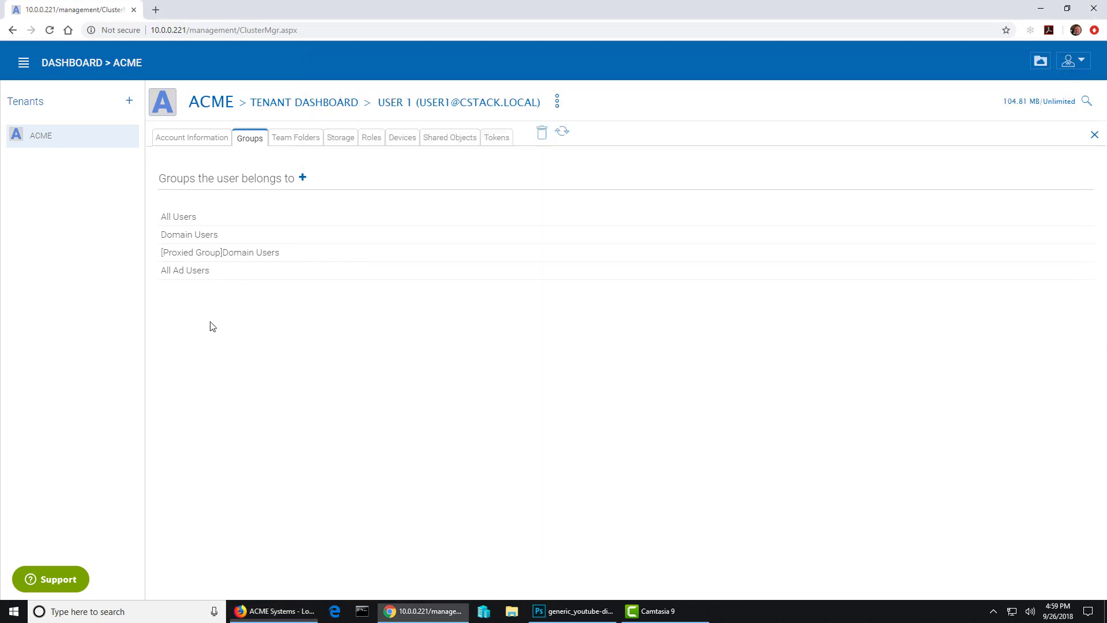
# - Add the test user to [Group] Editors, then bring up the portal sign-in page's username field
pyautogui.click(303, 178)
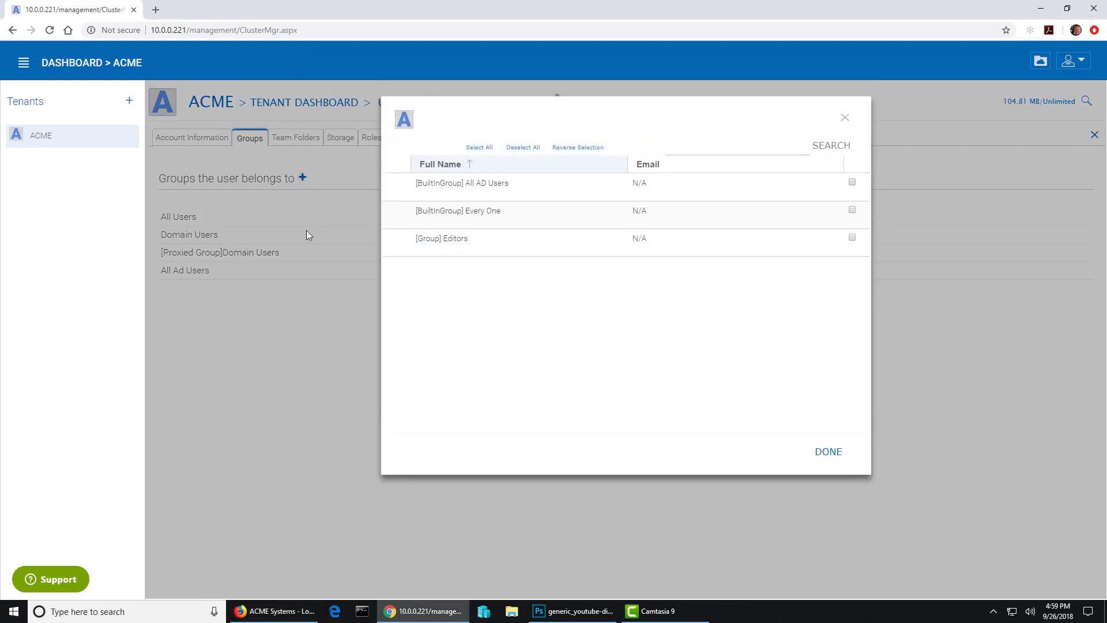
pyautogui.click(852, 238)
pyautogui.click(828, 453)
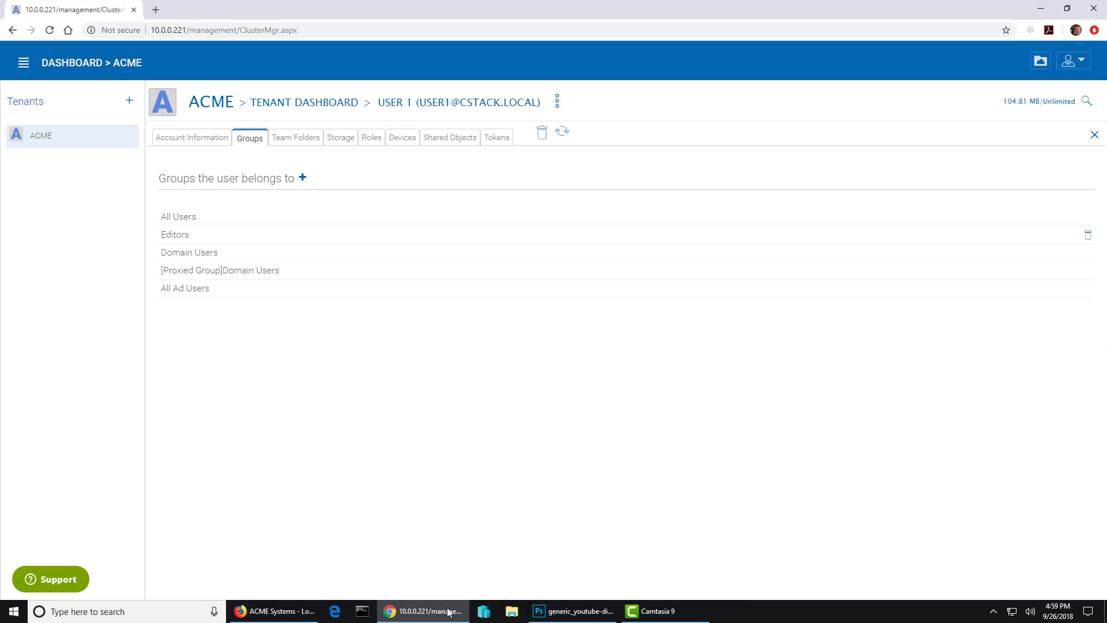
pyautogui.click(272, 610)
pyautogui.click(818, 304)
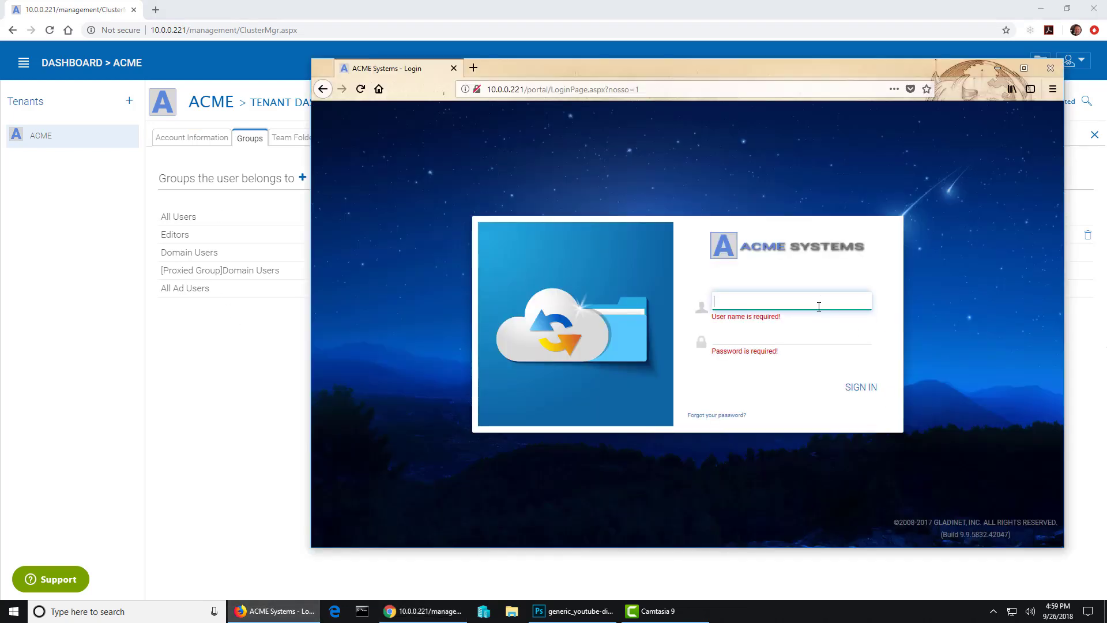
# - Sign in to the portal again with the test user's username and password
pyautogui.write('ues')
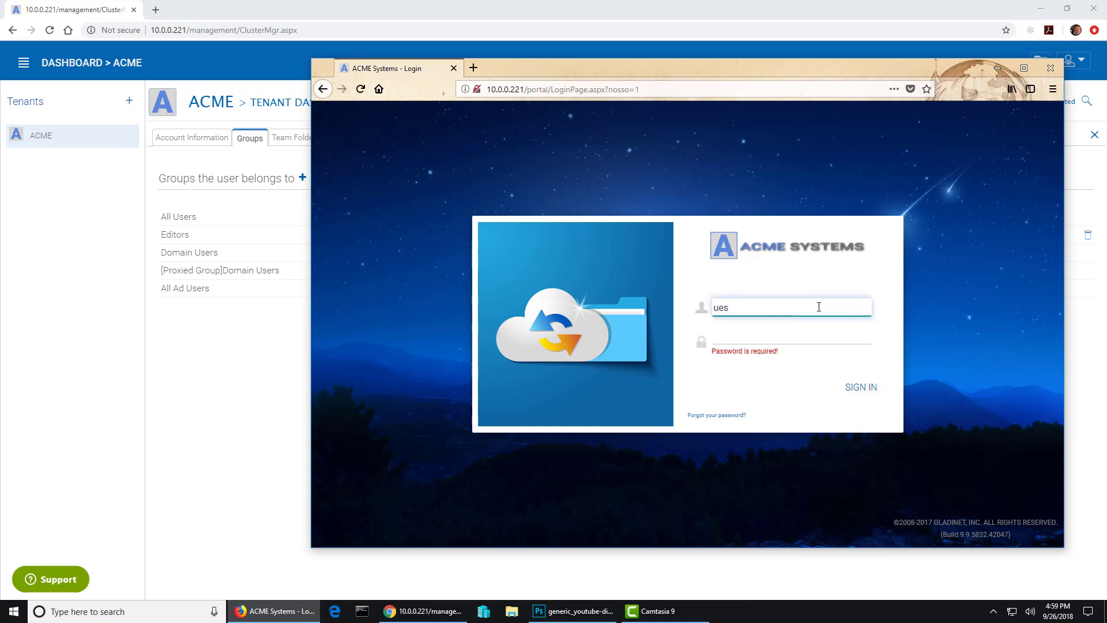
pyautogui.write('er1')
pyautogui.press('Tab')
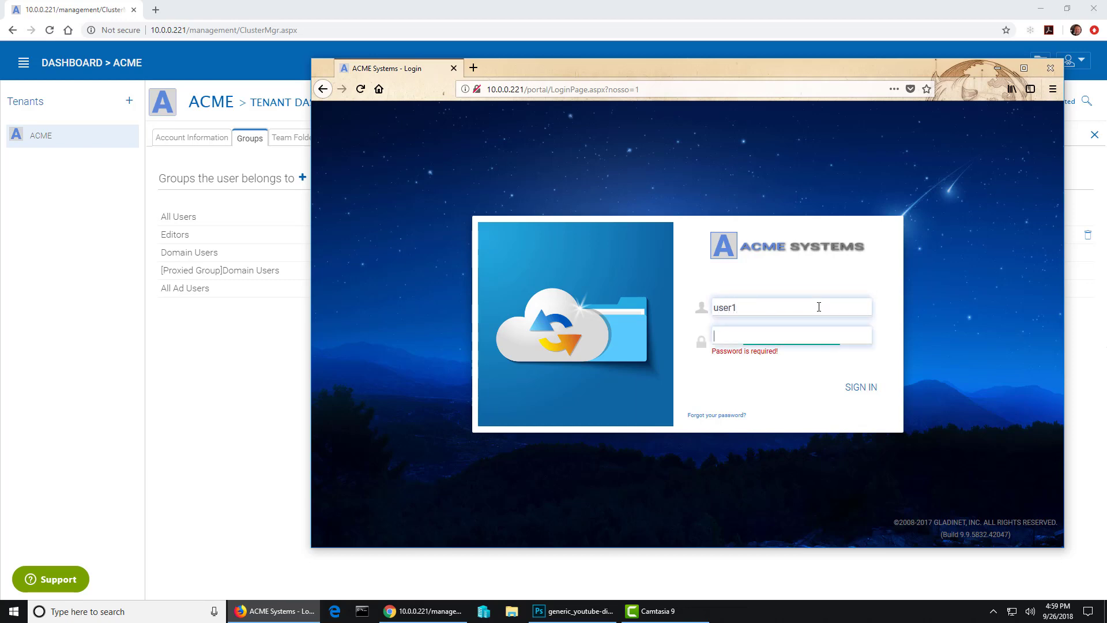
pyautogui.write('123')
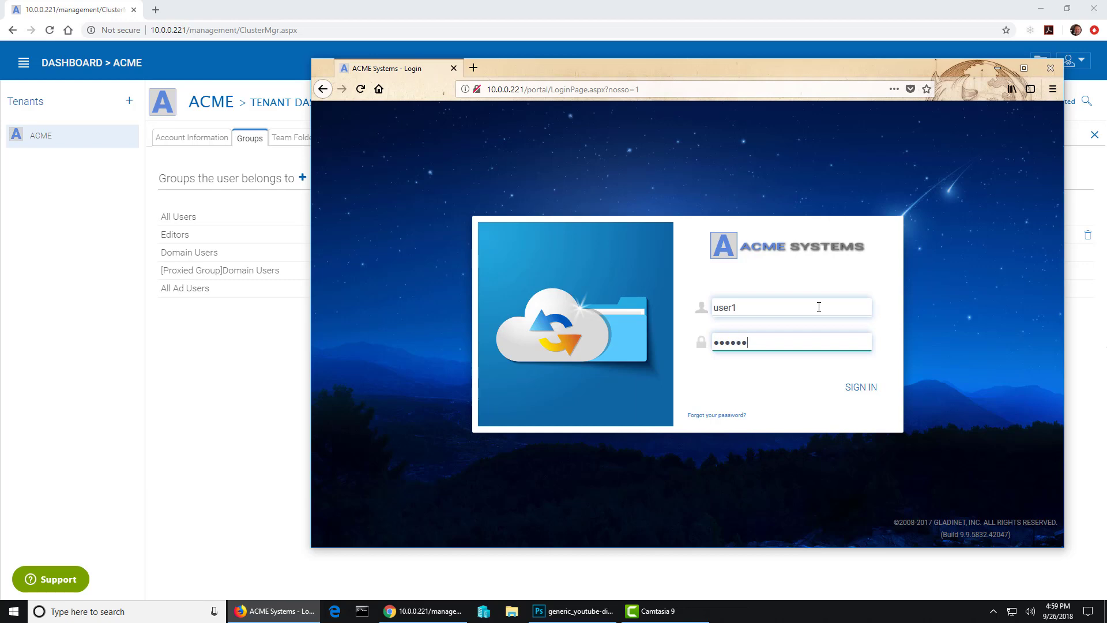
pyautogui.press('Return')
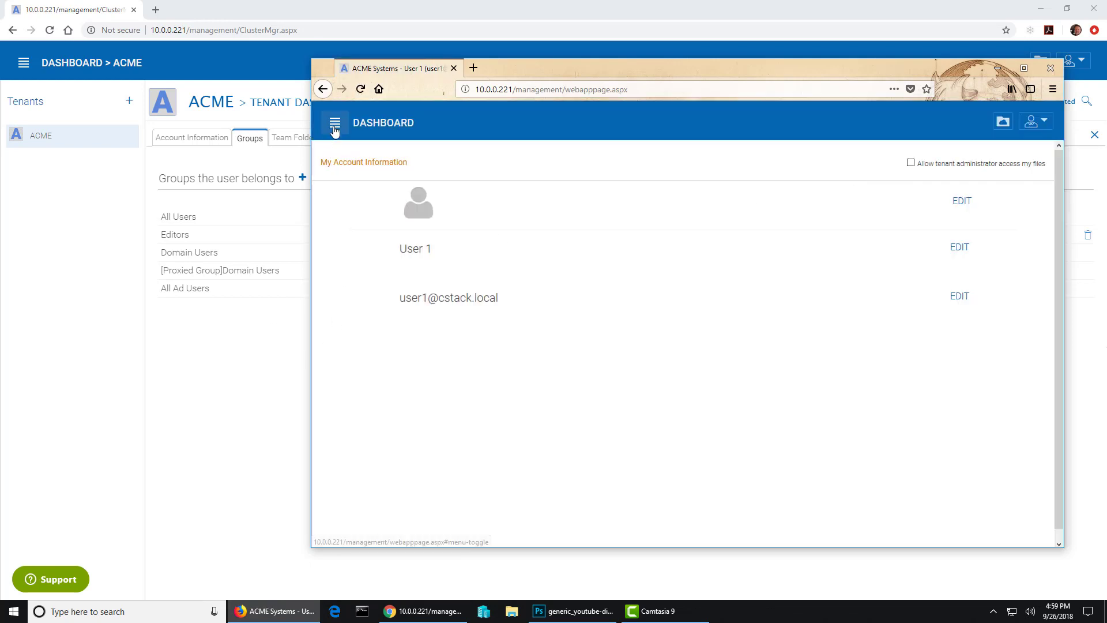
# - Reach the File Browser via the side menu's User Manager, showing Accounting, Documents and Pictures
pyautogui.click(335, 129)
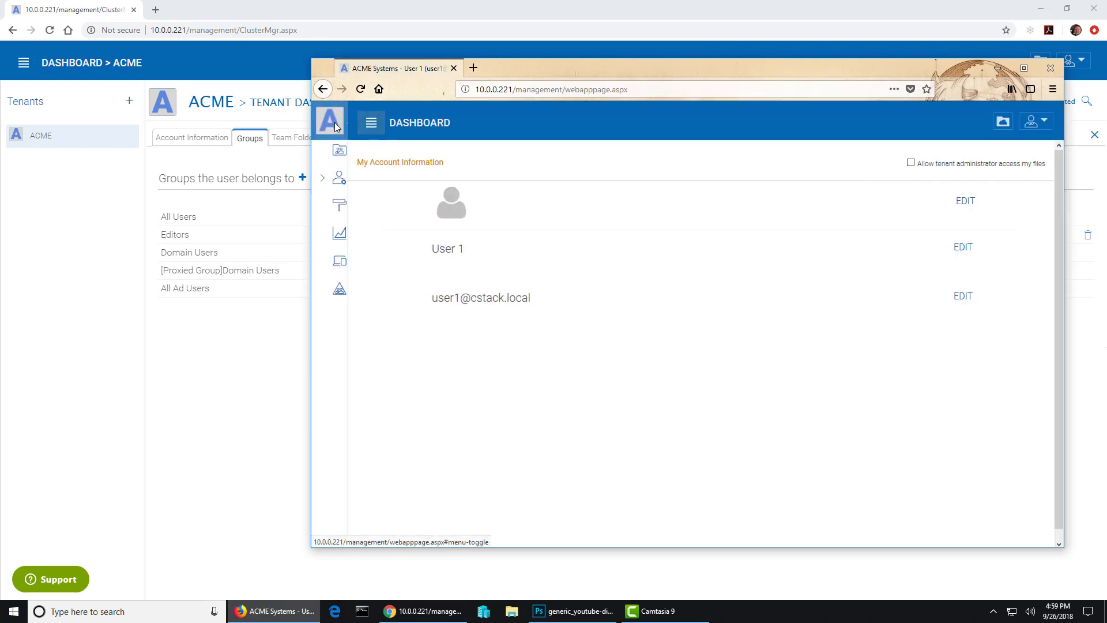
pyautogui.click(323, 184)
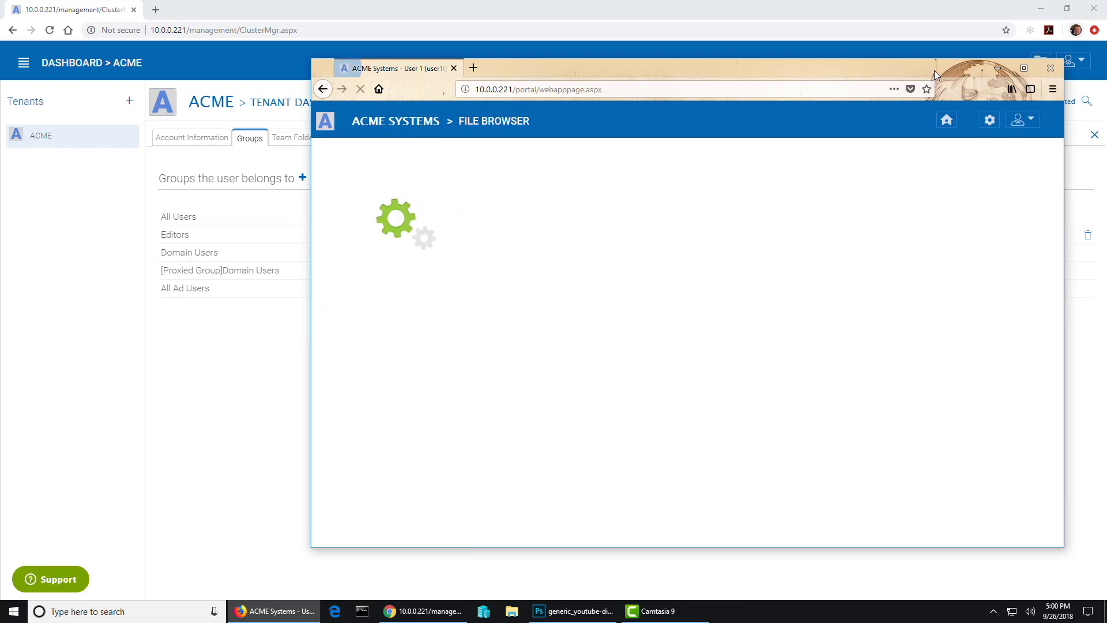
pyautogui.moveTo(934, 71); pyautogui.dragTo(894, 80)
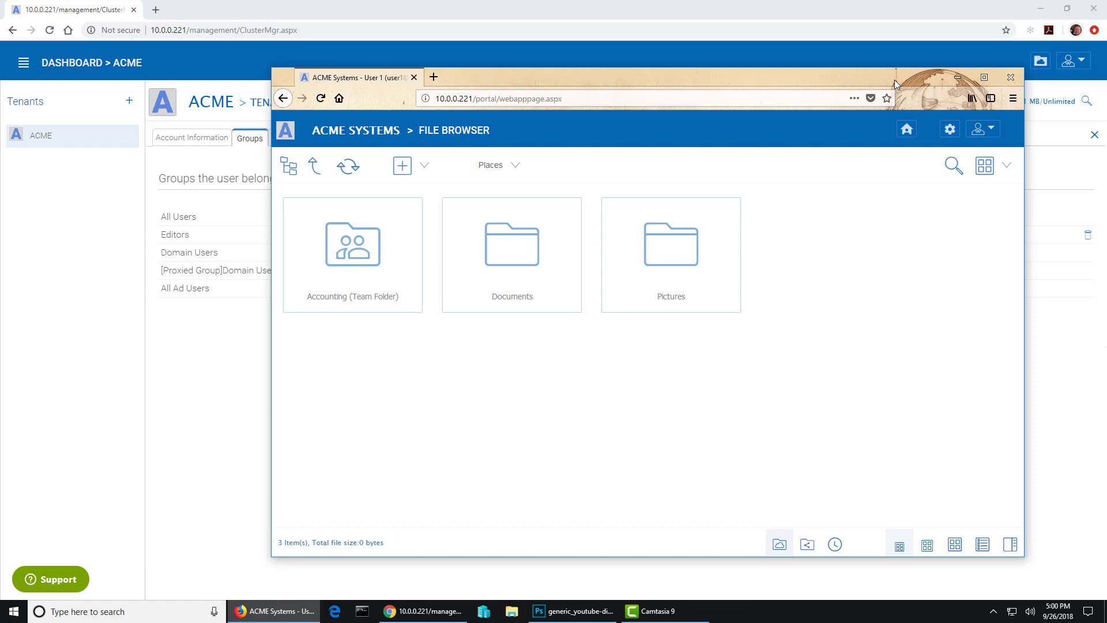
pyautogui.moveTo(805, 82)
pyautogui.mouseDown()
pyautogui.moveTo(899, 120)
pyautogui.moveTo(804, 63)
pyautogui.mouseUp()
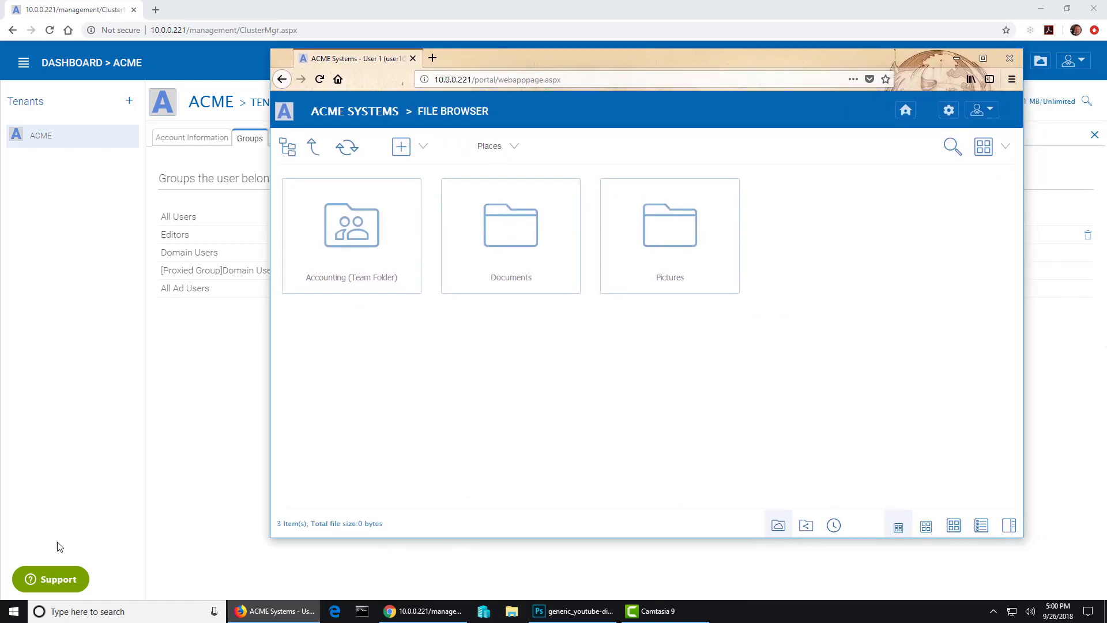